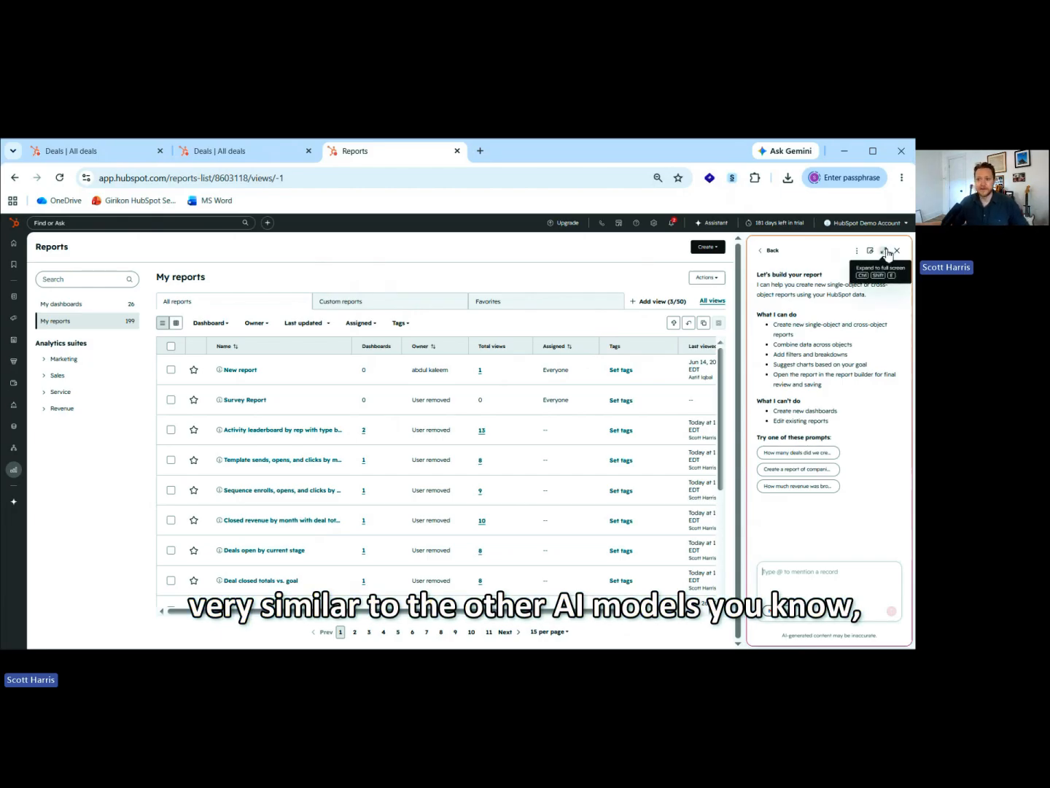
Expand the assistant to full screen and request a report with Deals set to close this quarter in the HubSpot Sales Pipeline by Deal Owner and Amount.
left_click(888, 252)
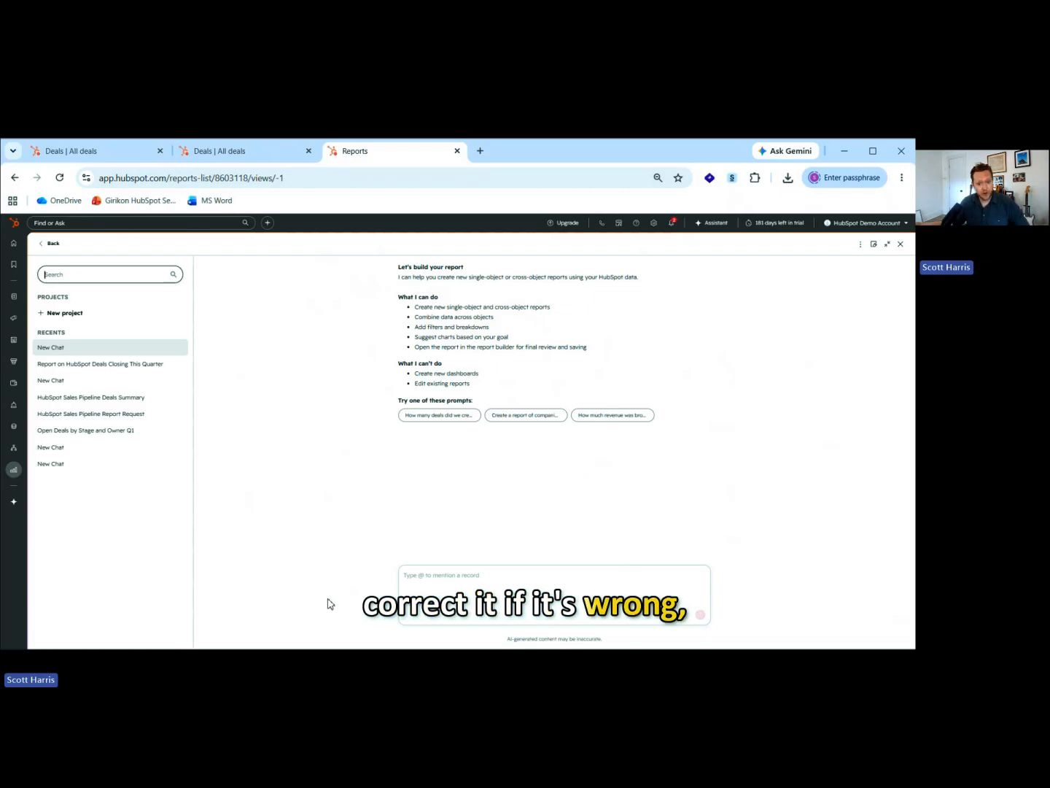
left_click(499, 577)
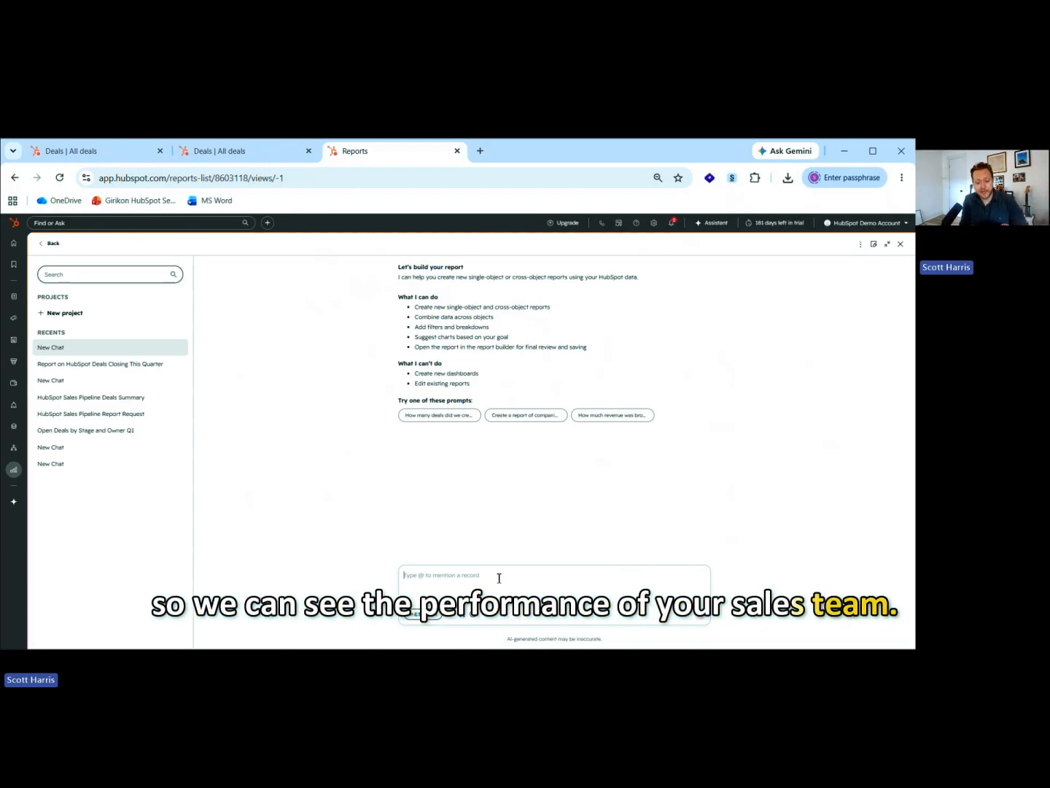
type("c")
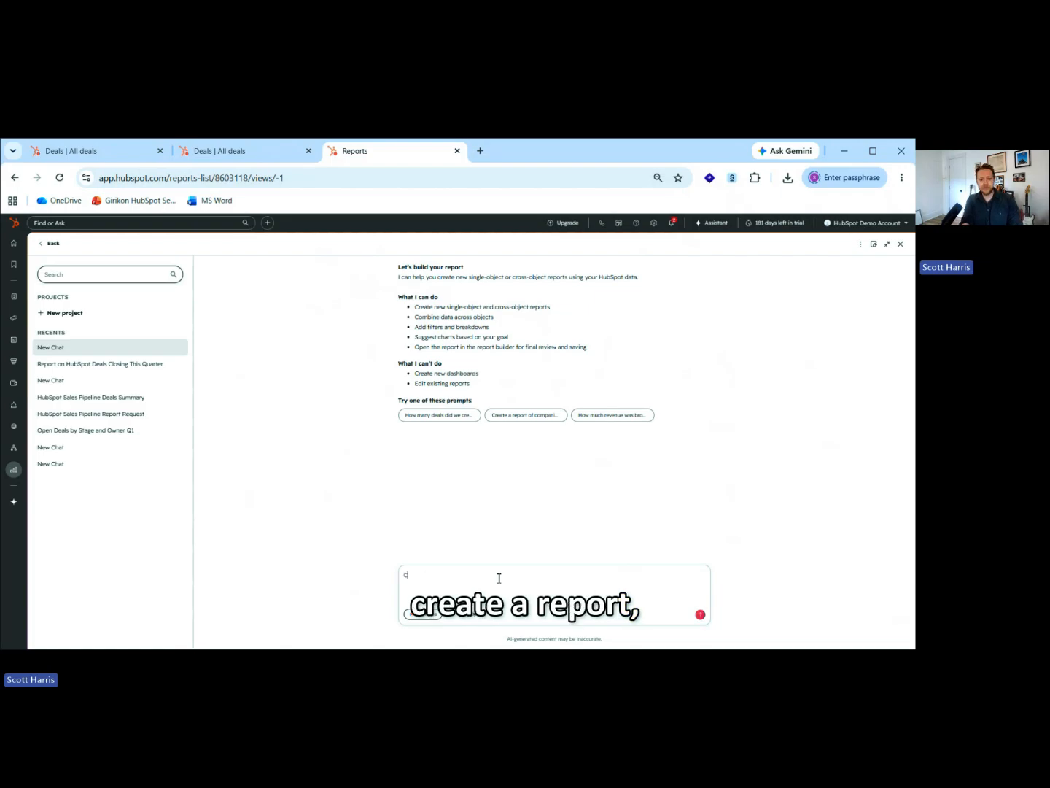
type("reate a report wit")
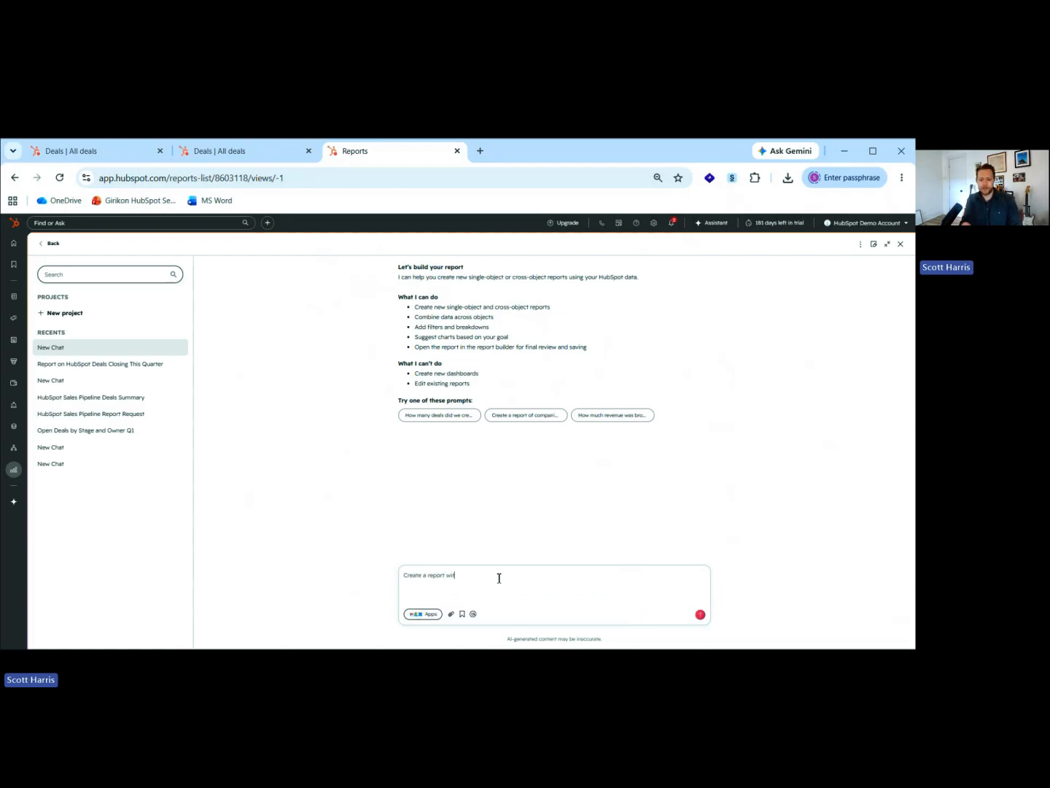
type("h Deals set to c")
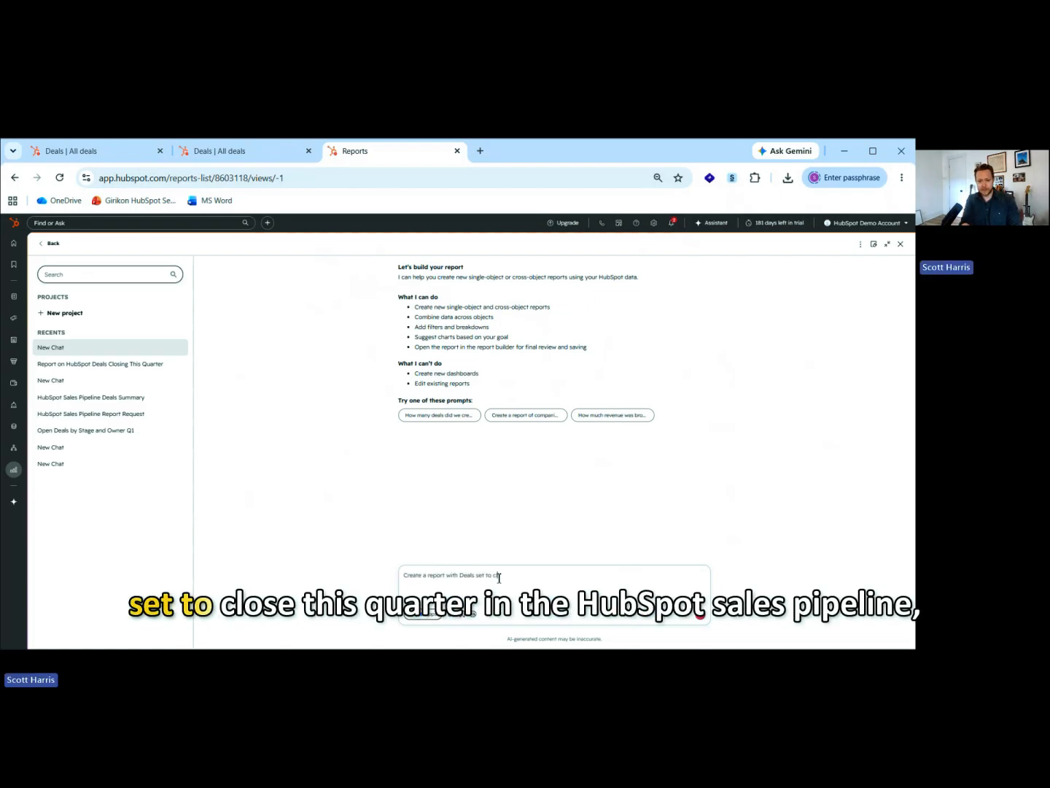
type("lose this quarter in the HubSpot Sales")
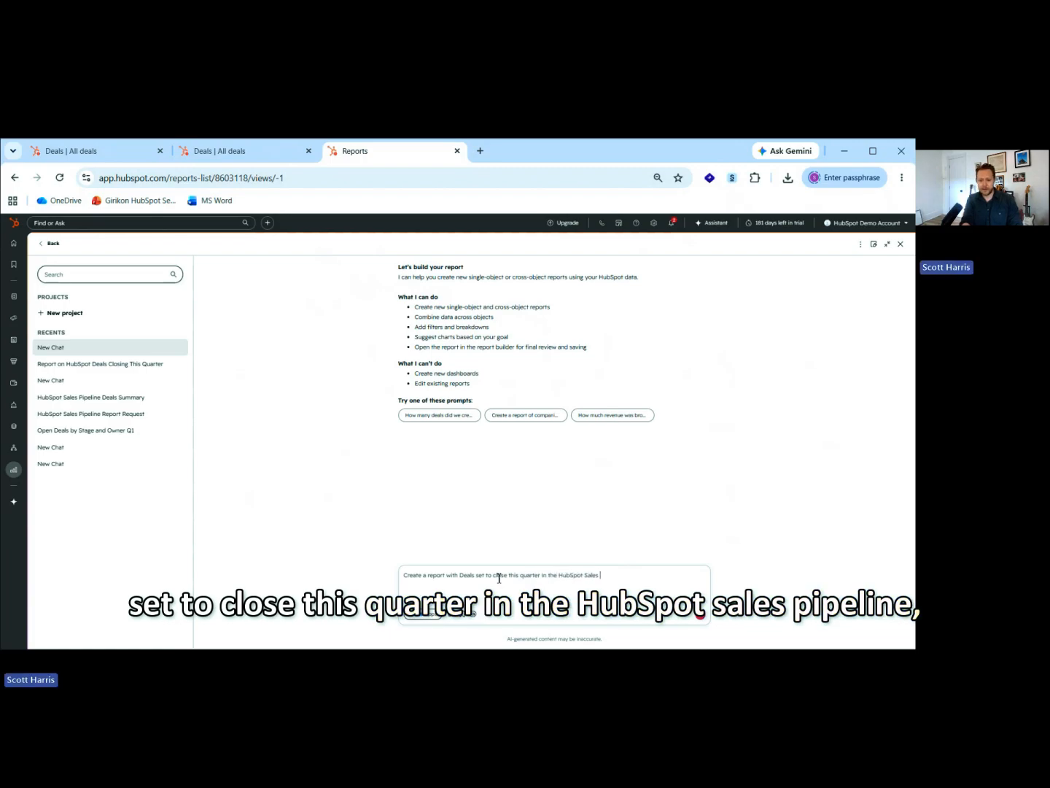
type(" Pipeline by Deal O")
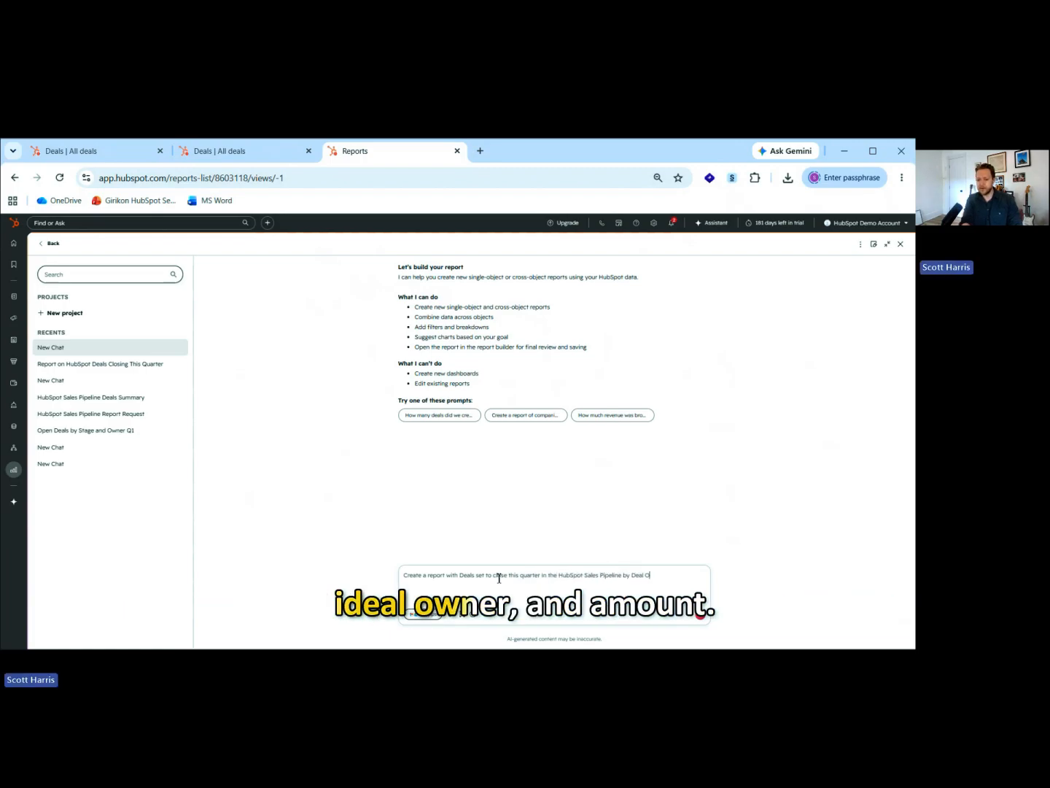
type("wner and Amount.")
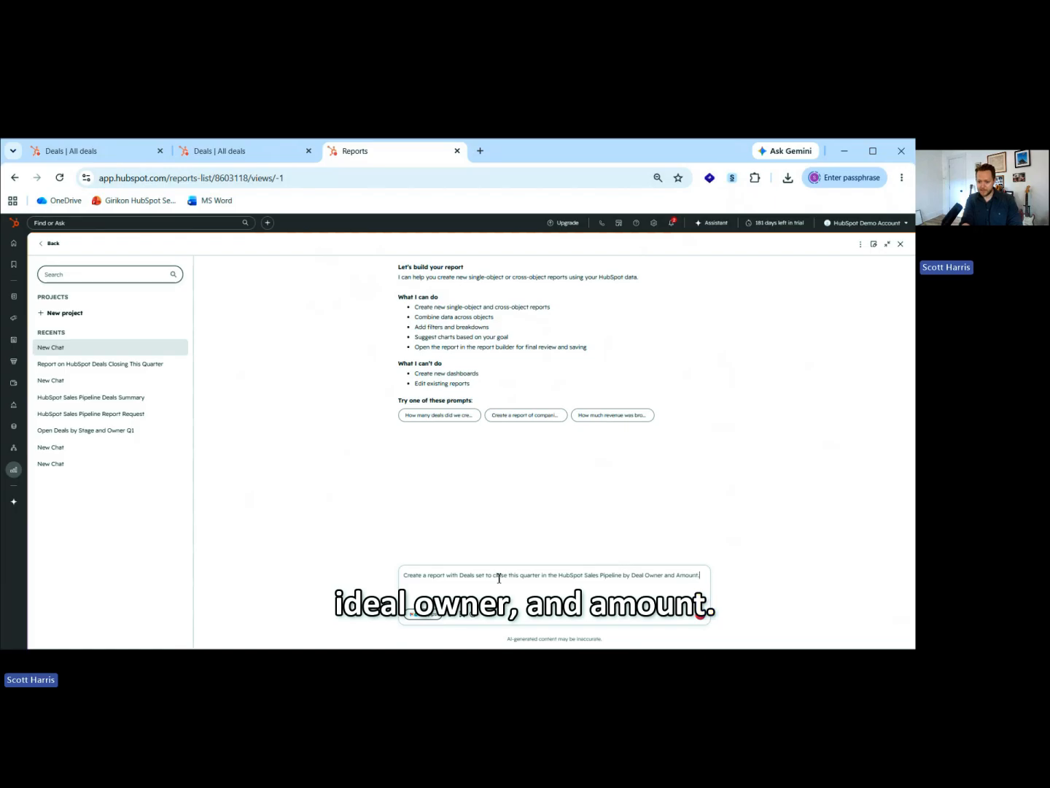
key("Return")
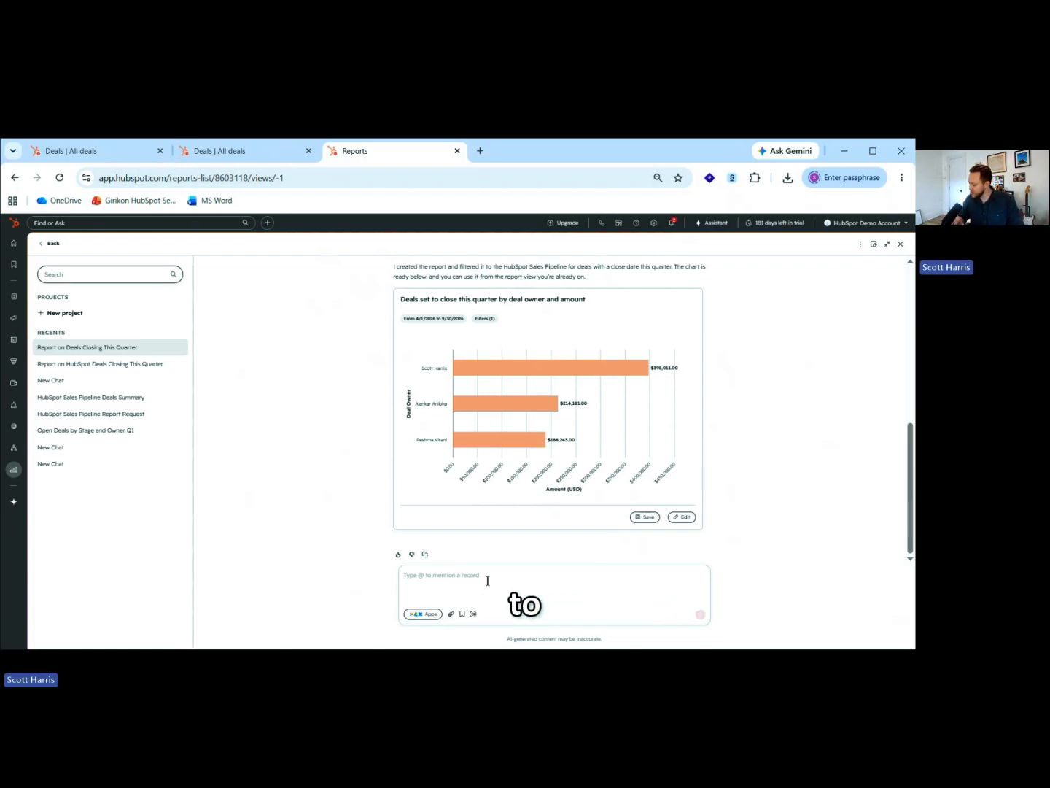
Ask the assistant to create a pivot table showing deals over $10k set to close this quarter in the HubSpot Sales Pipeline by Deal Owner and Amount.
type("Create")
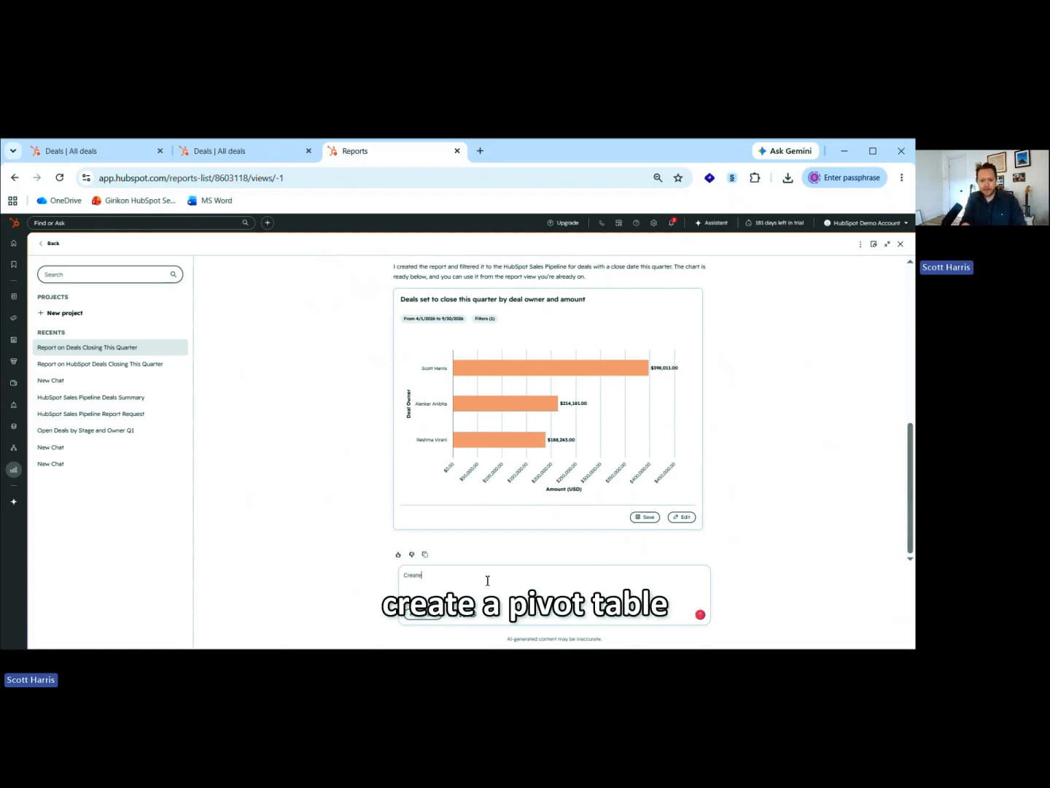
type(" a pivot table showing d")
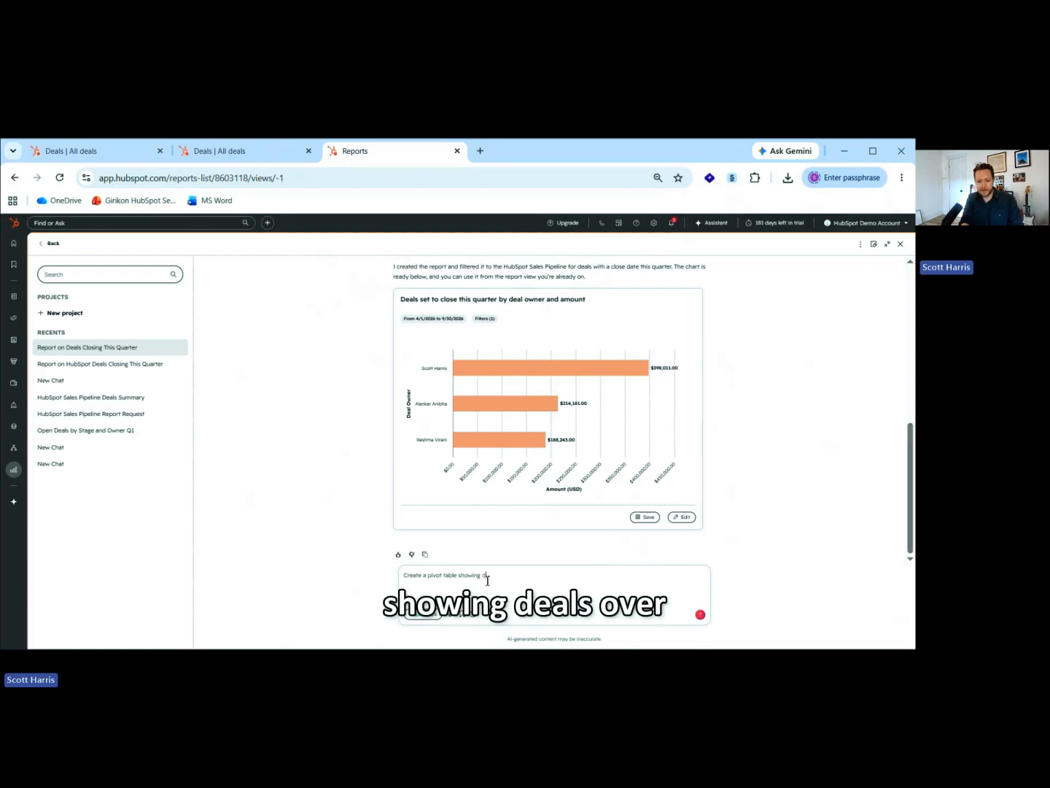
type("eals over $10k")
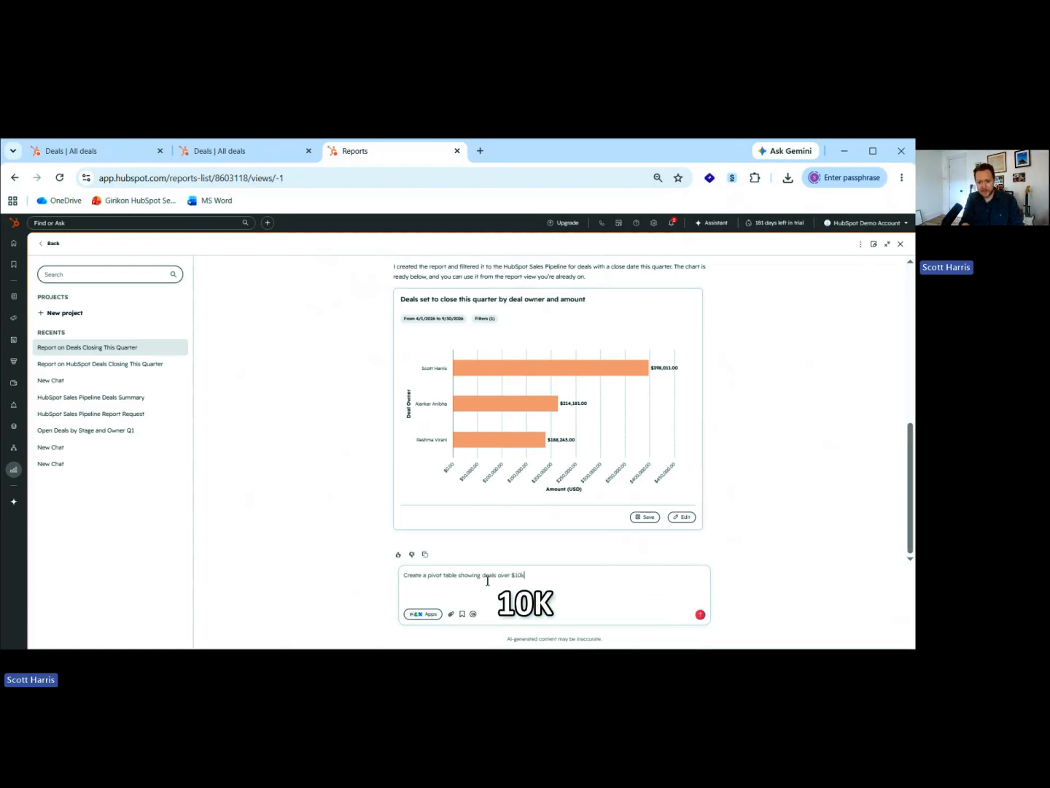
type(" set to c")
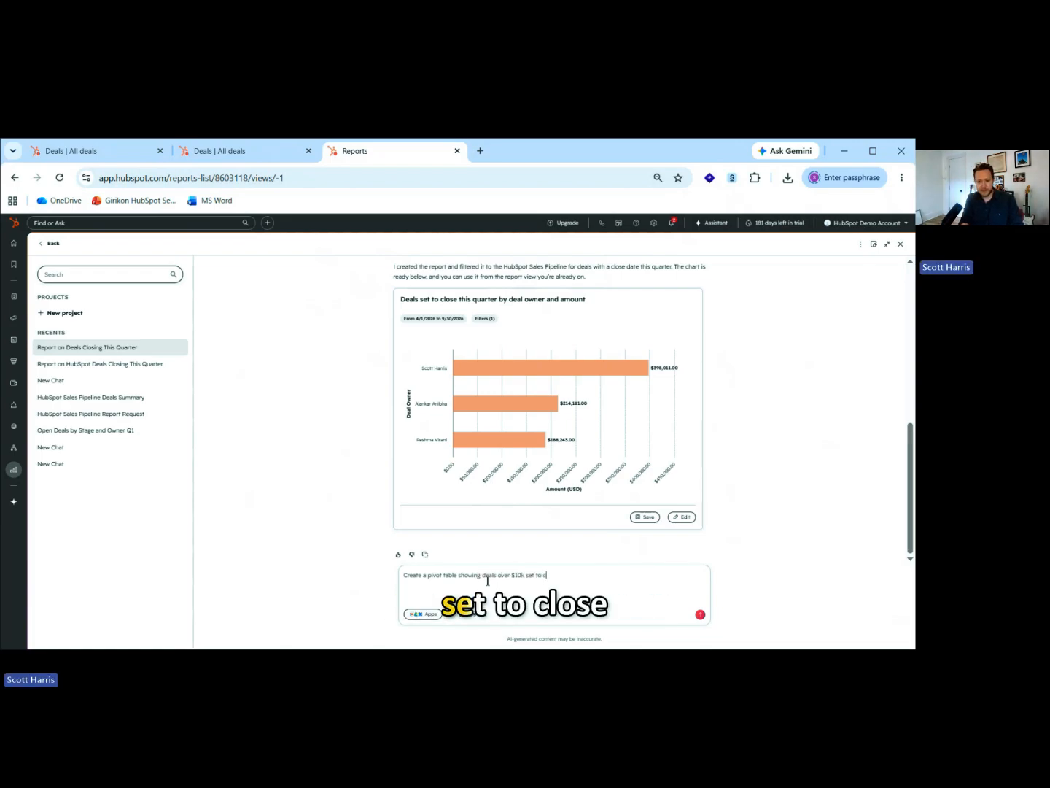
type("lose this qurater")
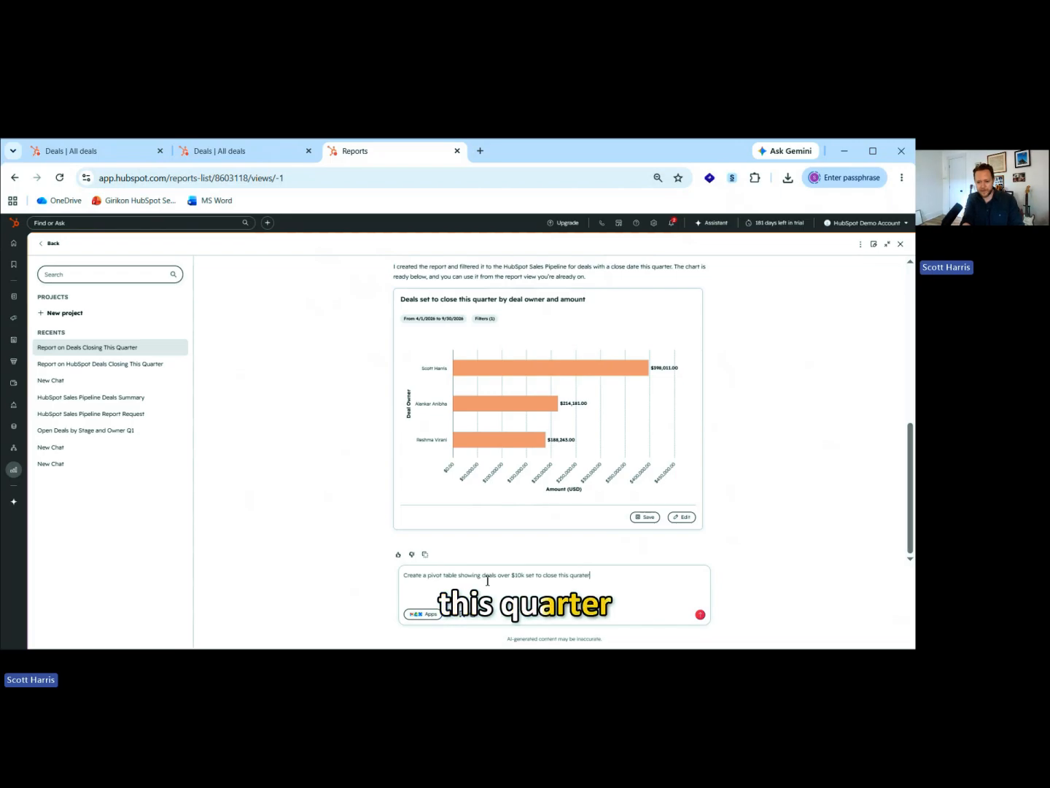
key("BackSpace")
key("BackSpace")
type("arter in the HubSpo")
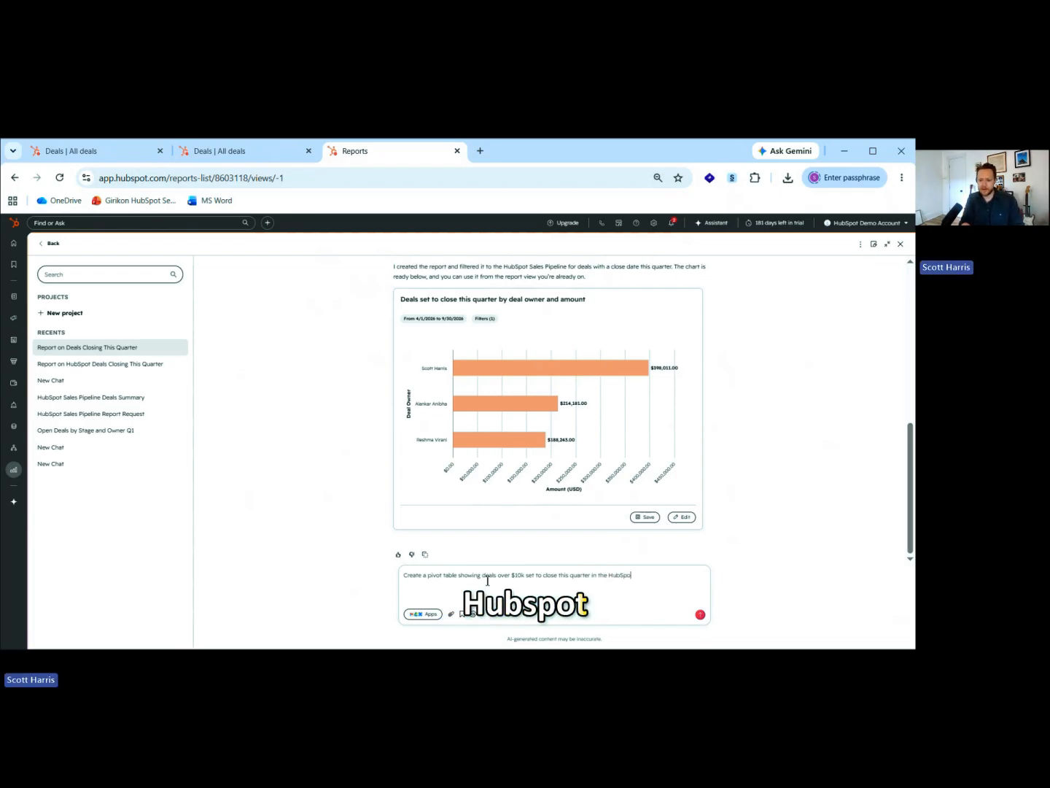
type("t Sales Pipeline")
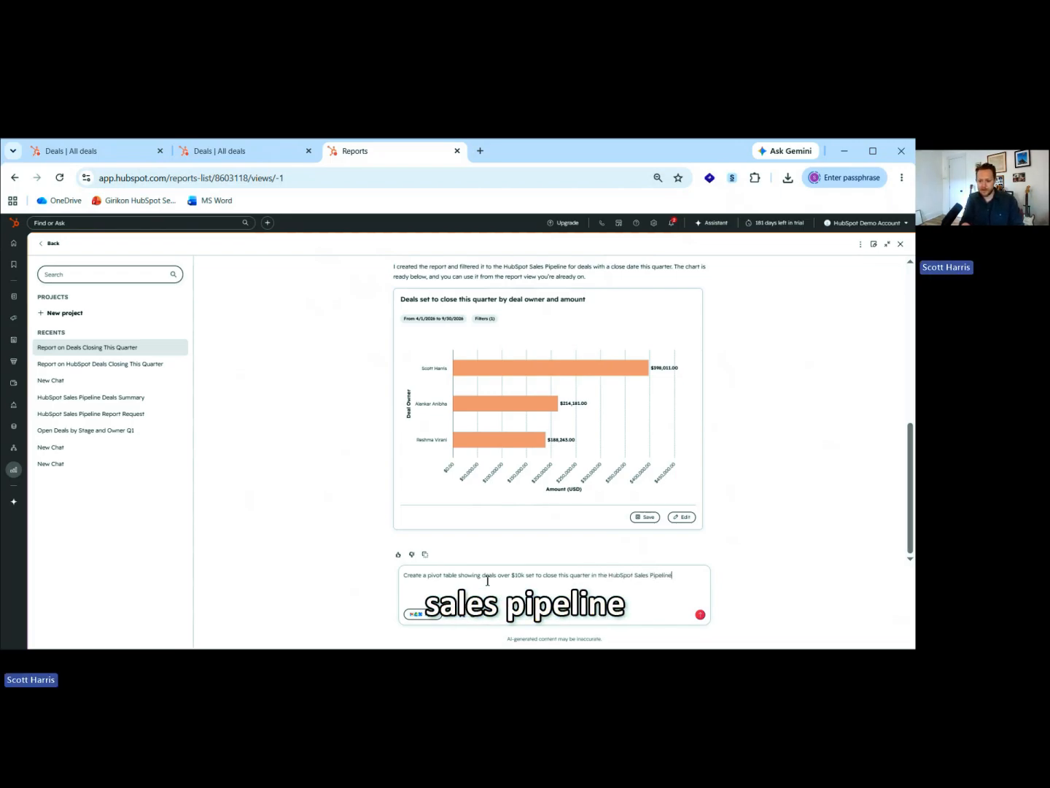
type(" by Deal ")
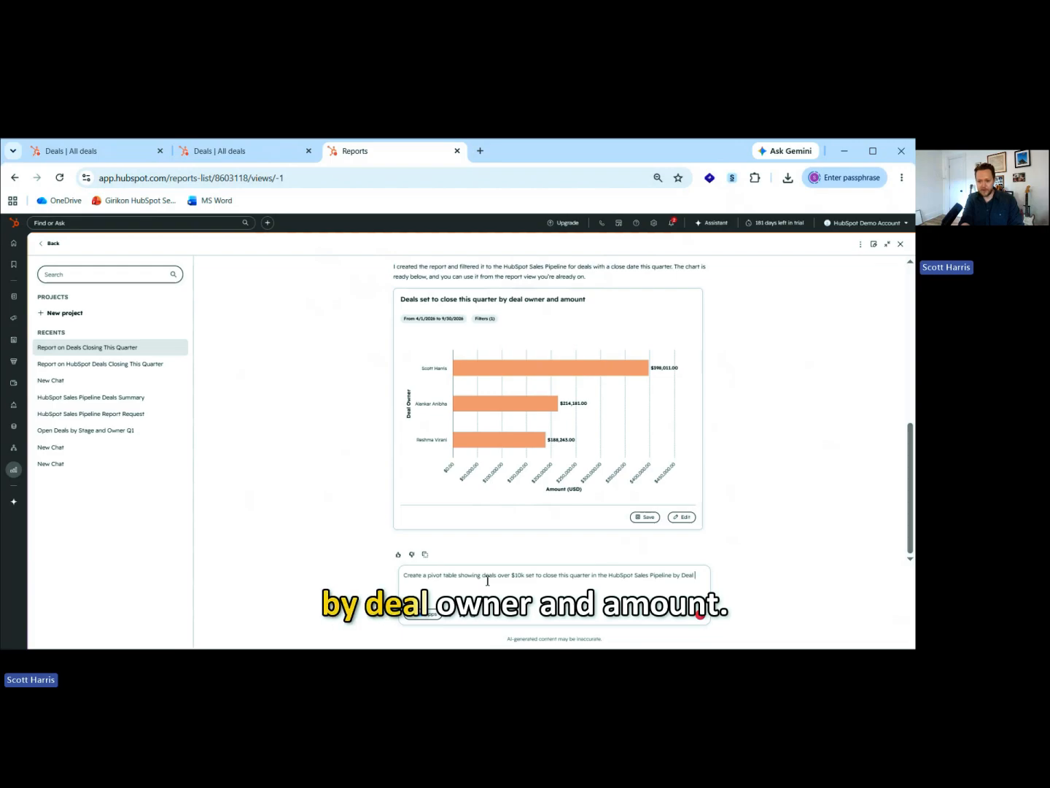
type("Owner and Amount.")
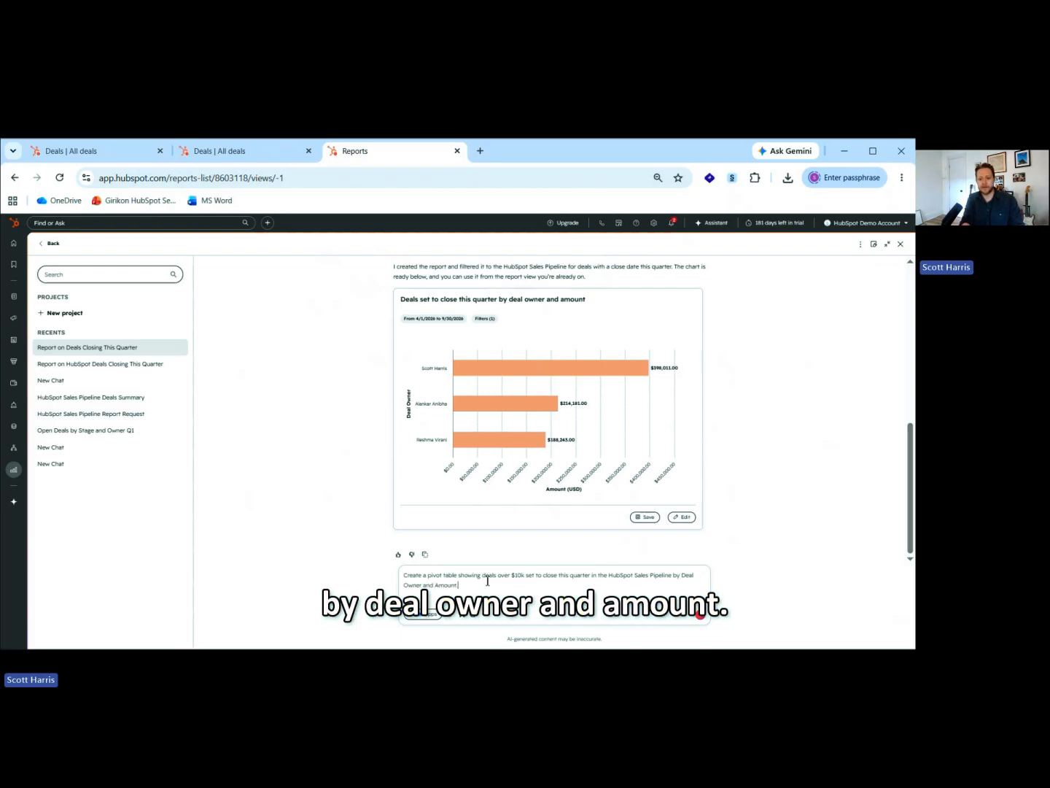
key("Return")
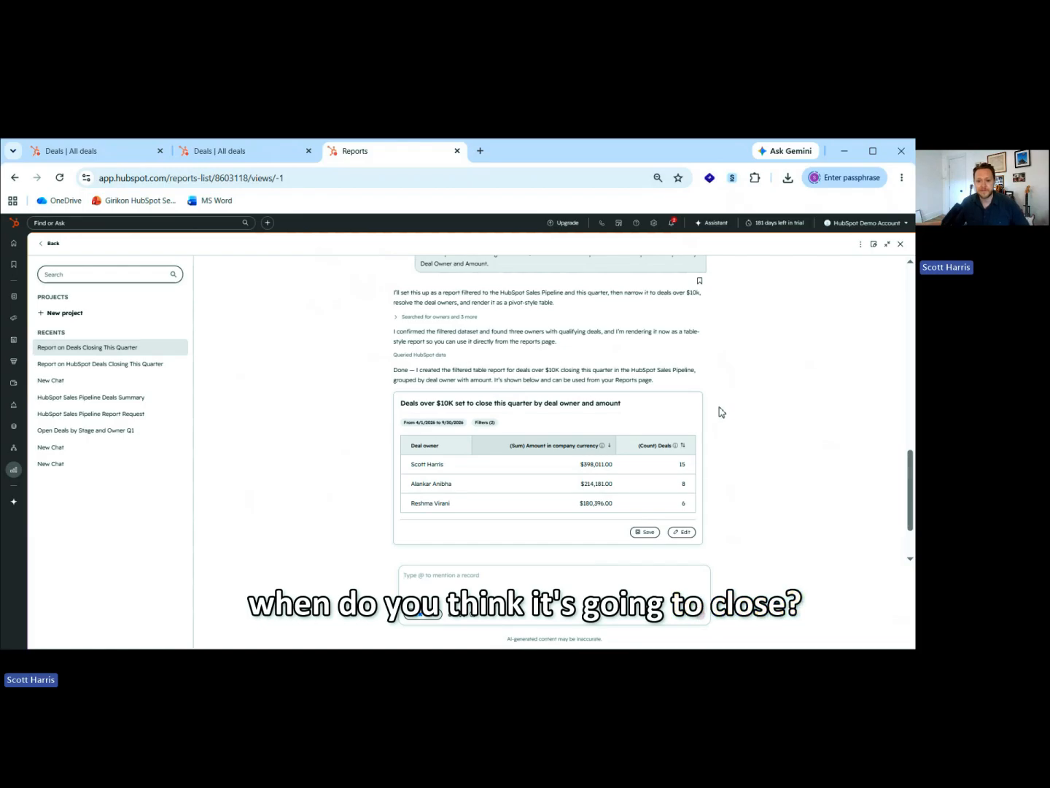
Ask the assistant to create the same chart that also shows the Deal Name.
scroll(545, 449, "up", 3)
scroll(585, 477, "down", 3)
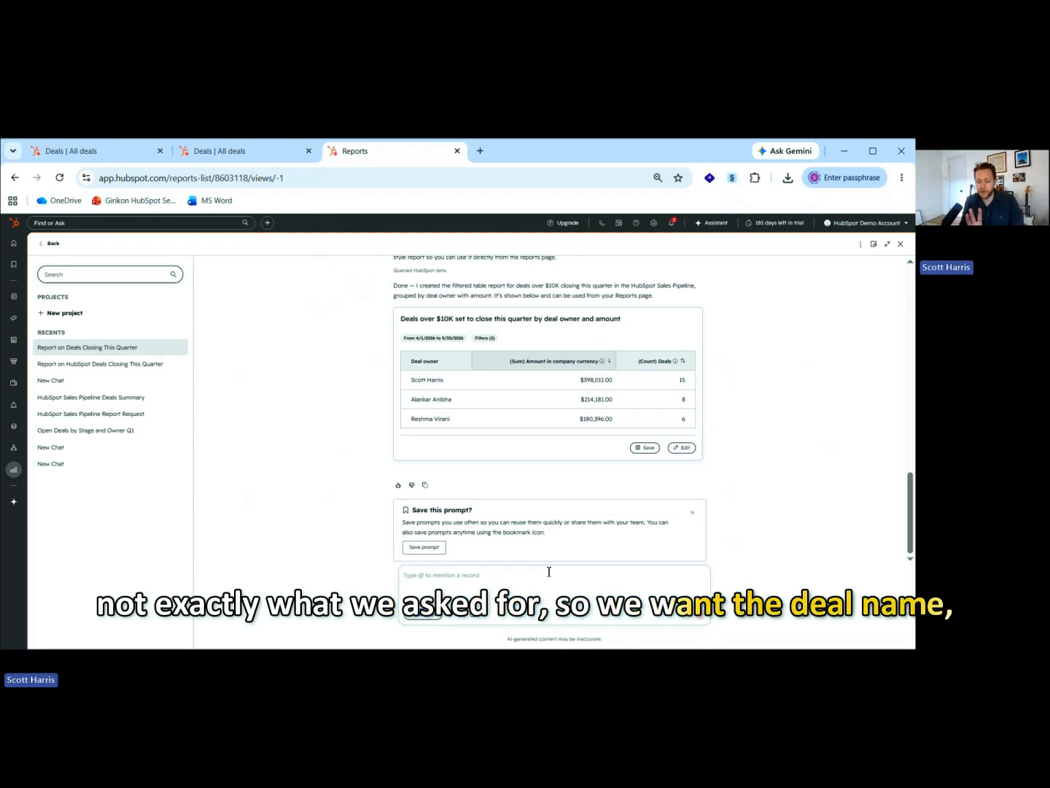
type("C")
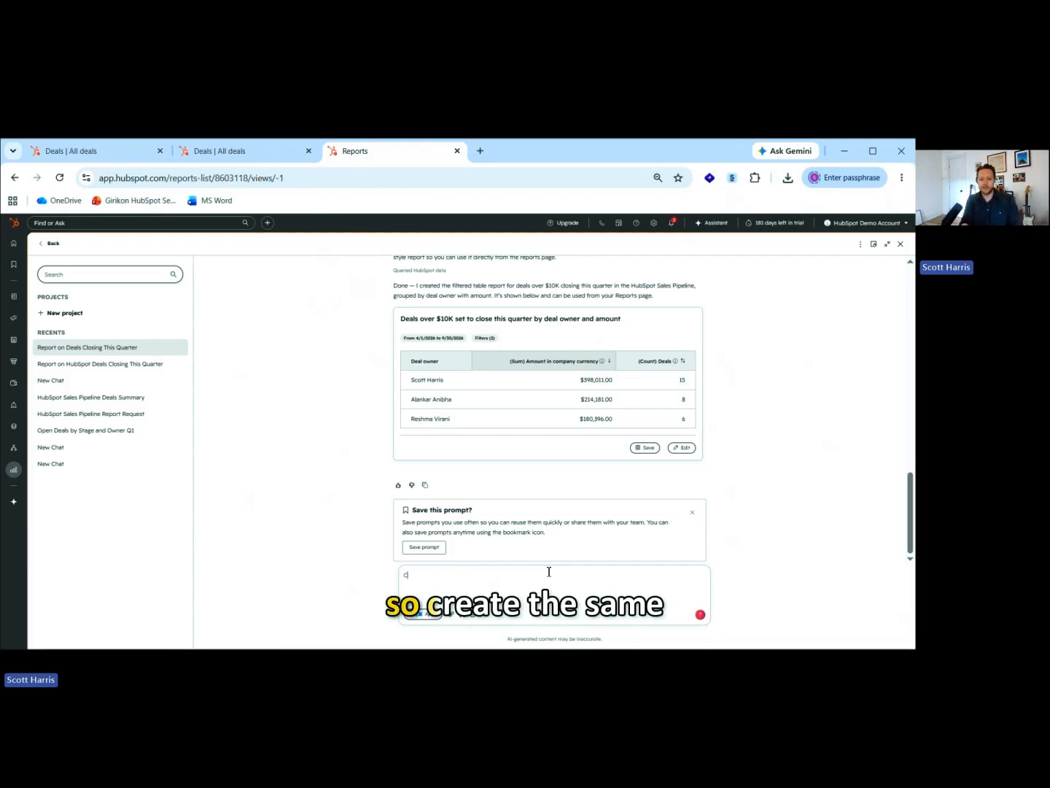
type("reate the same cha")
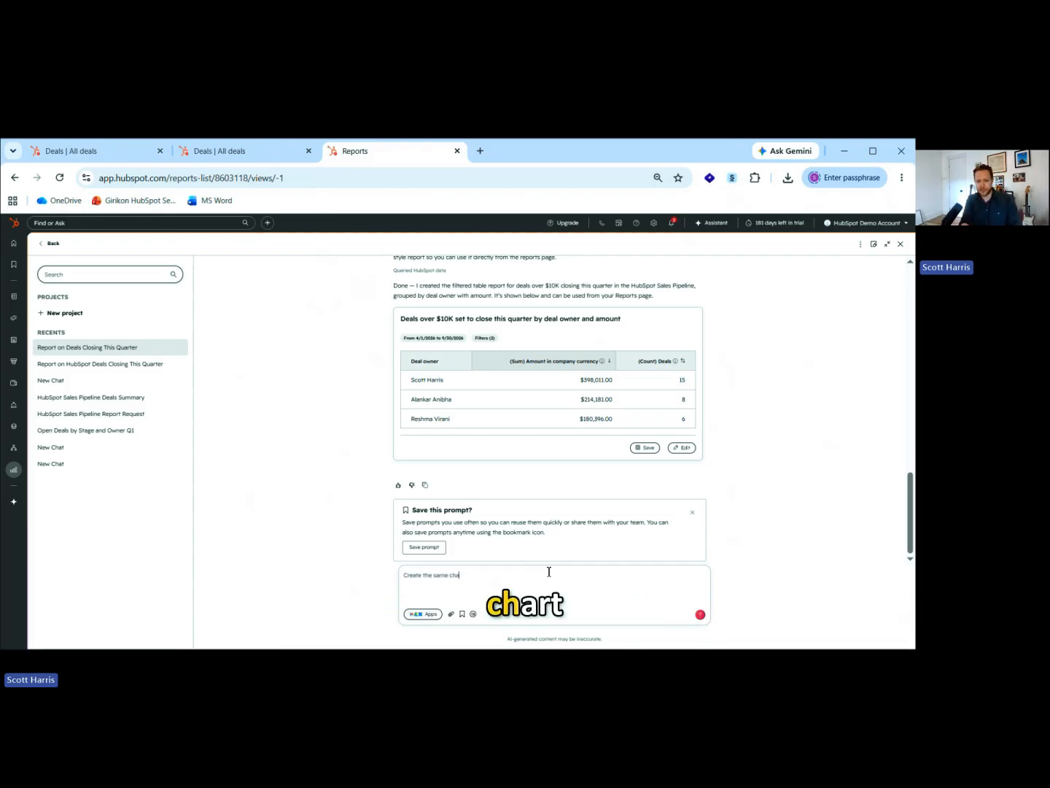
type("rt that also shows ")
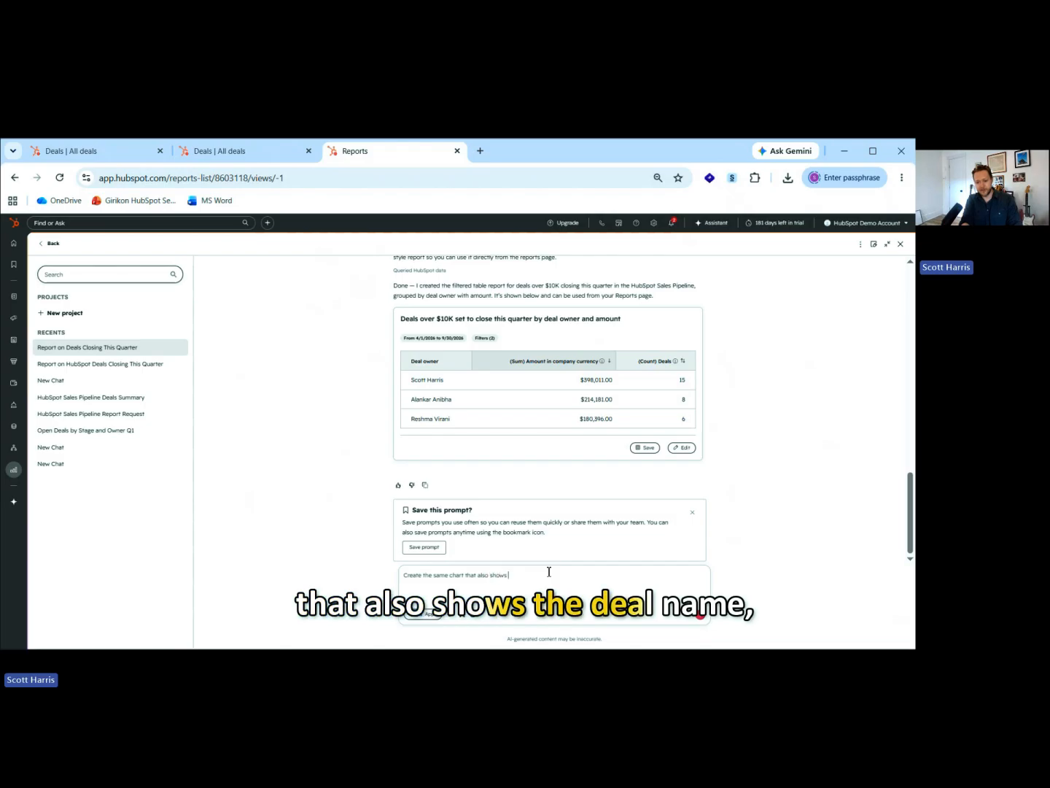
type("the Deal Name")
key("Return")
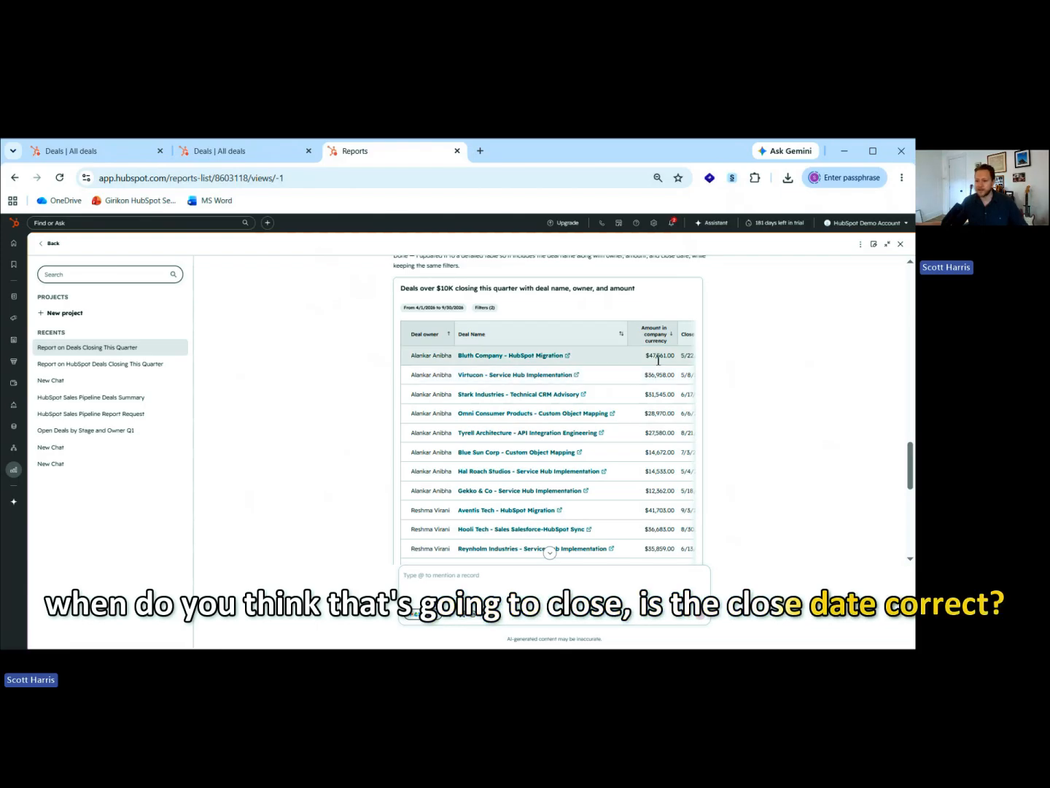
Request a report of deals closed won this year in the HubSpot Sales Pipeline by Deal Owner and Amount.
scroll(797, 385, "down", 10)
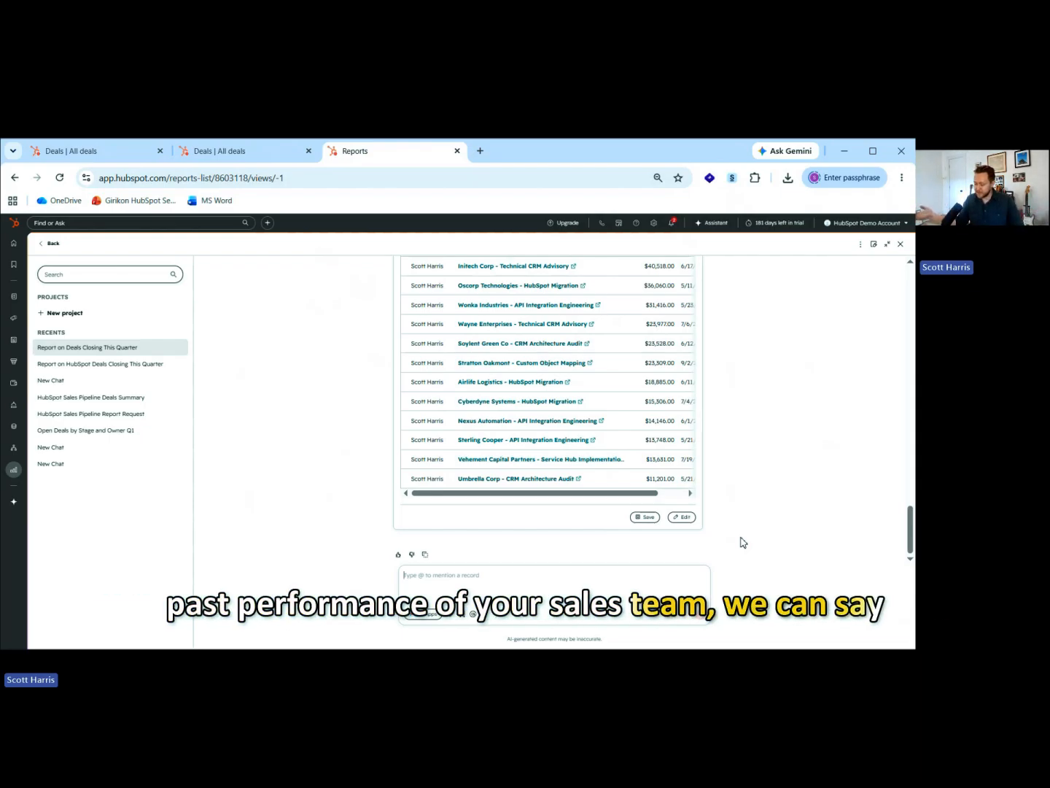
type("Dea")
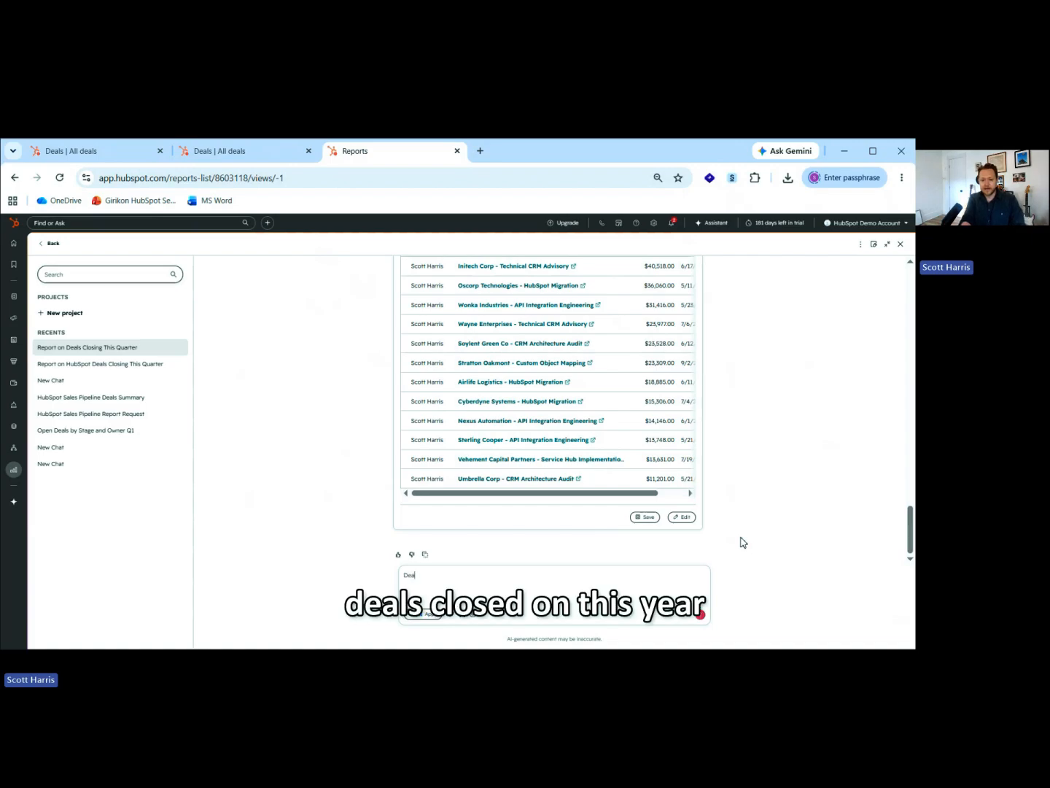
type("ls closed won thi")
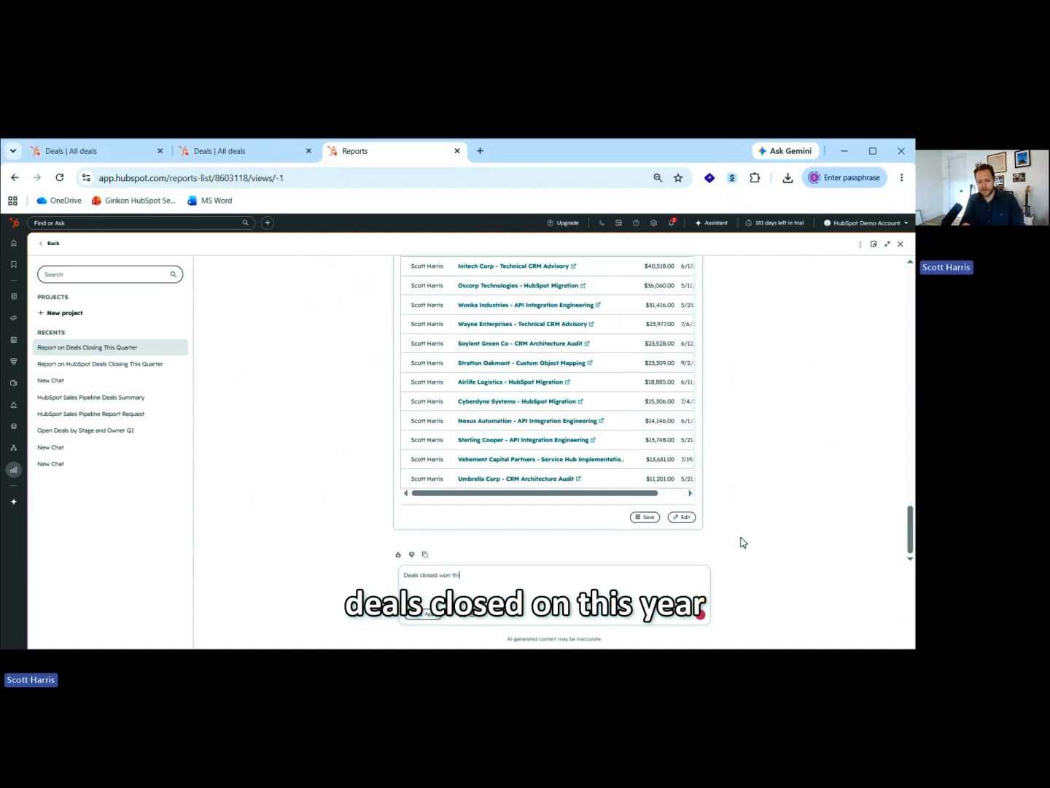
type("s year in the HubSp")
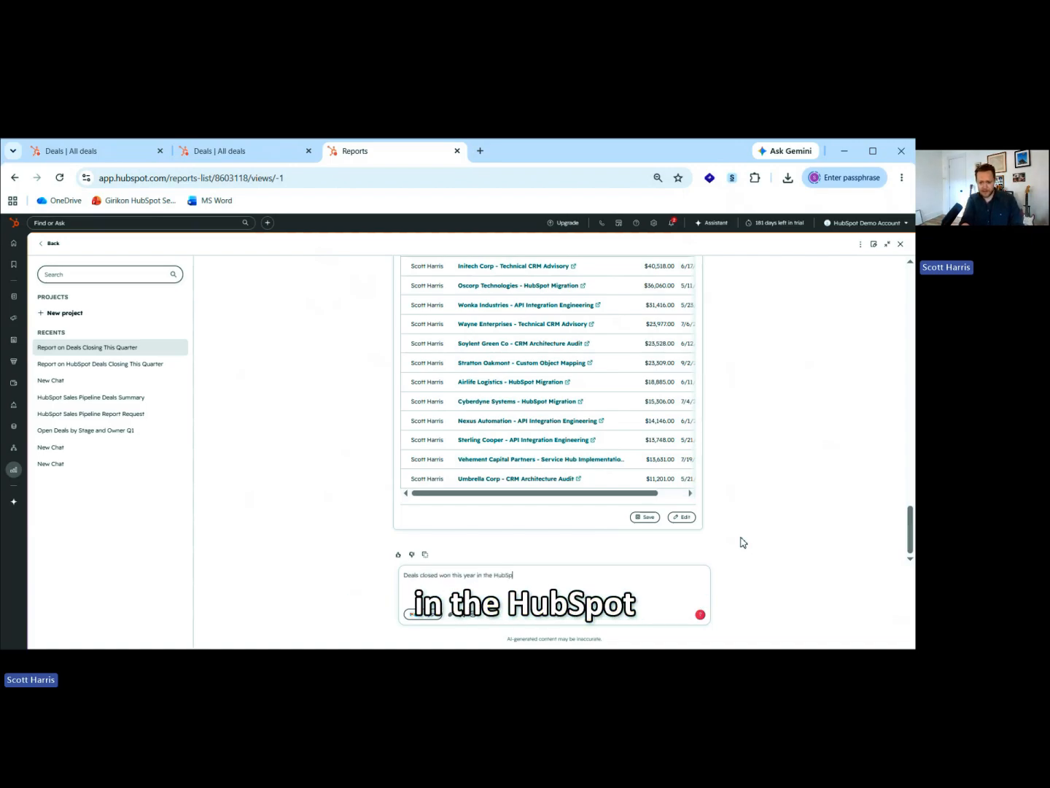
type("ot Sales Pipeline by D")
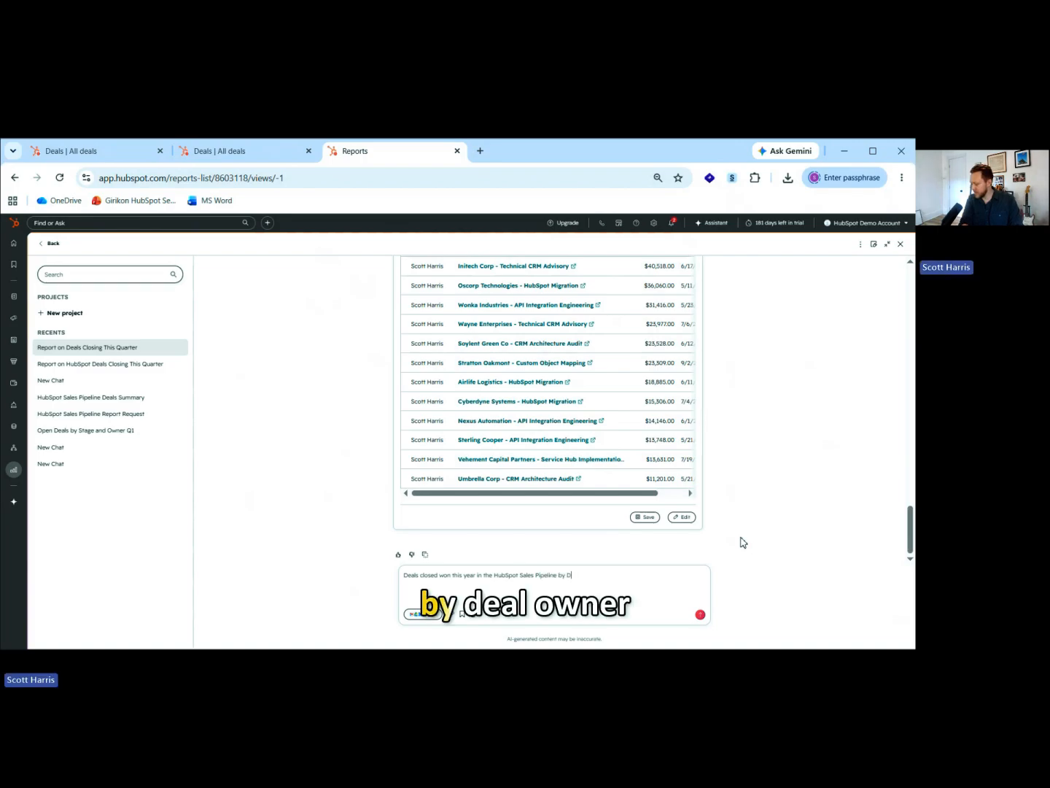
type("eal Owner and Amount")
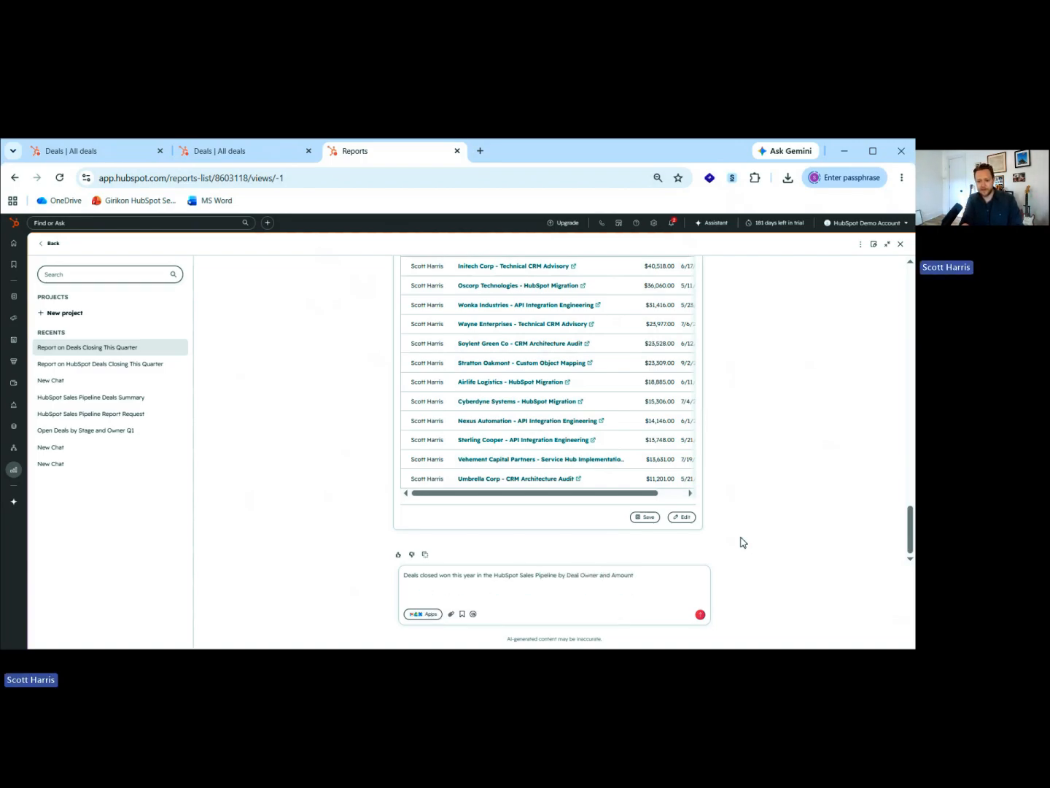
key("Return")
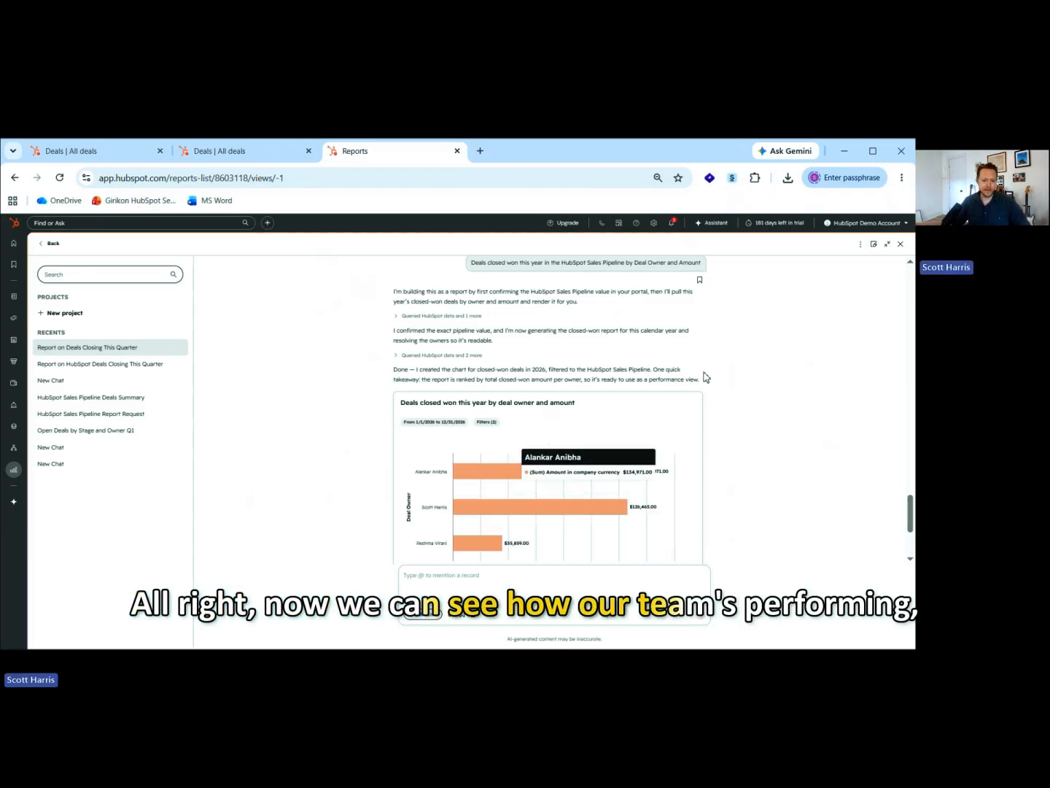
scroll(744, 390, "down", 1)
scroll(733, 379, "down", 1)
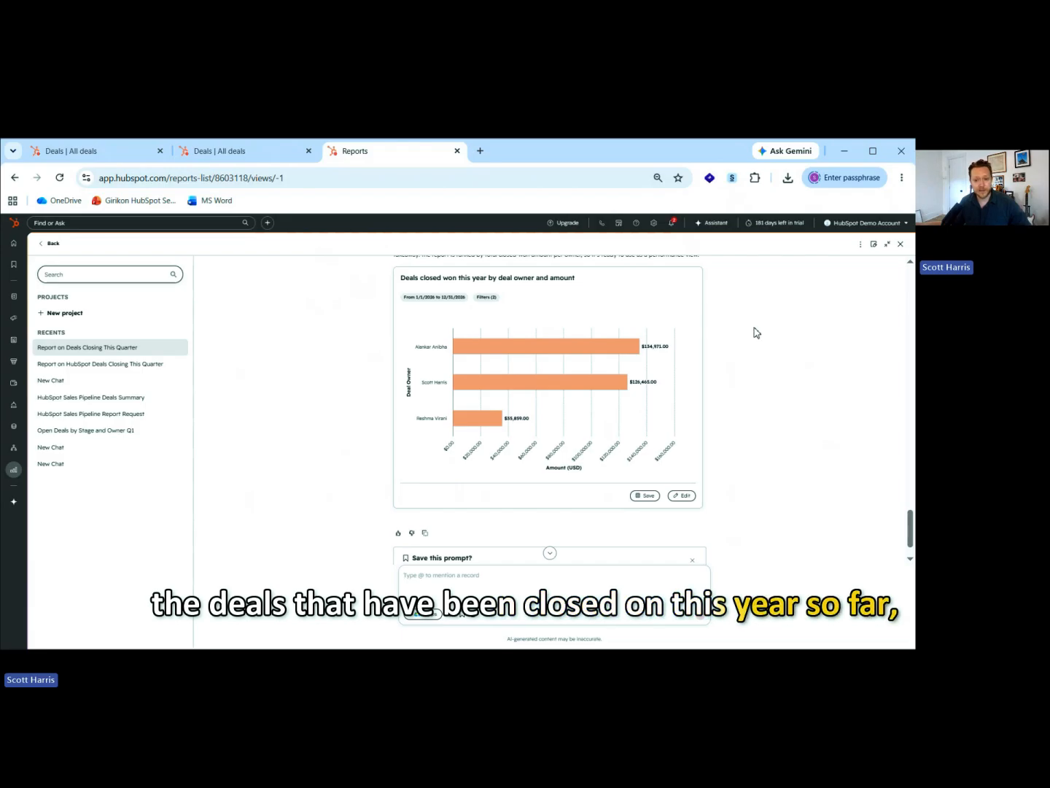
scroll(734, 399, "up", 3)
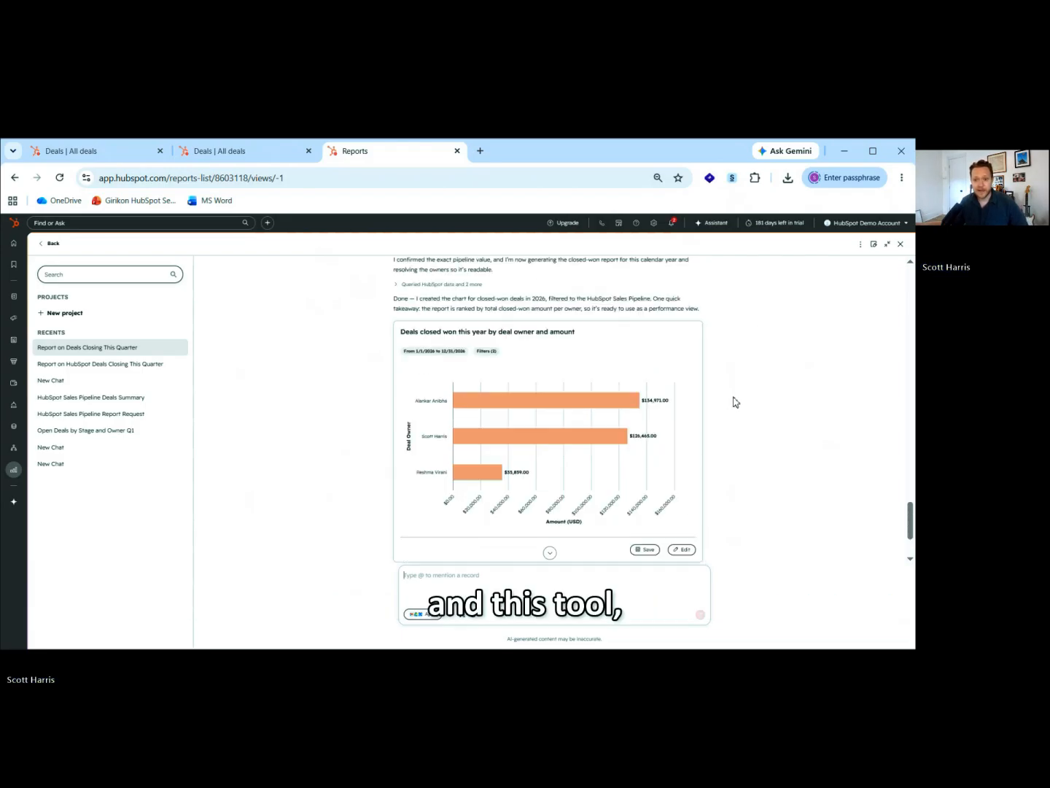
scroll(741, 394, "down", 3)
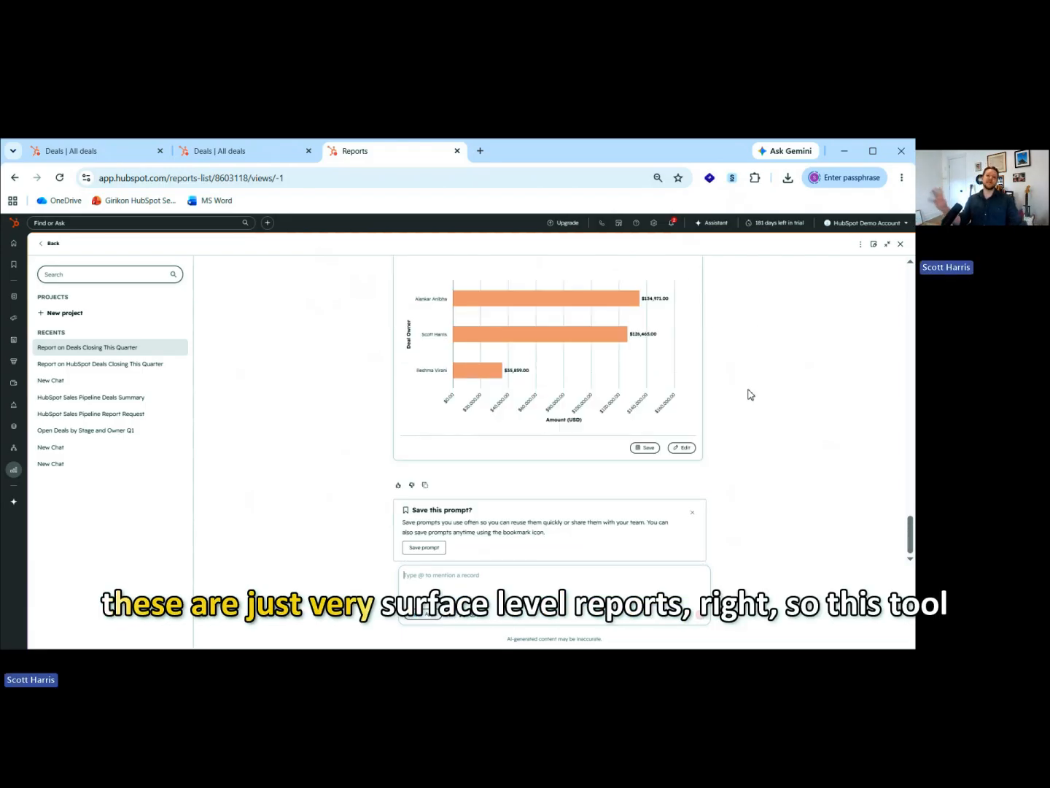